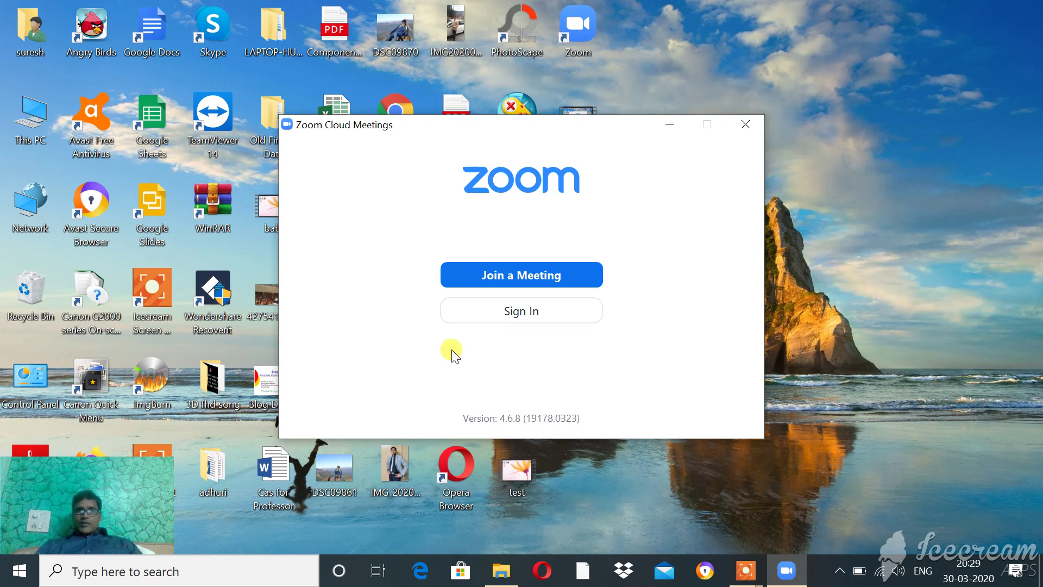
- Sign in to Zoom with the account email and password to reach the Home screen
left_click(484, 314)
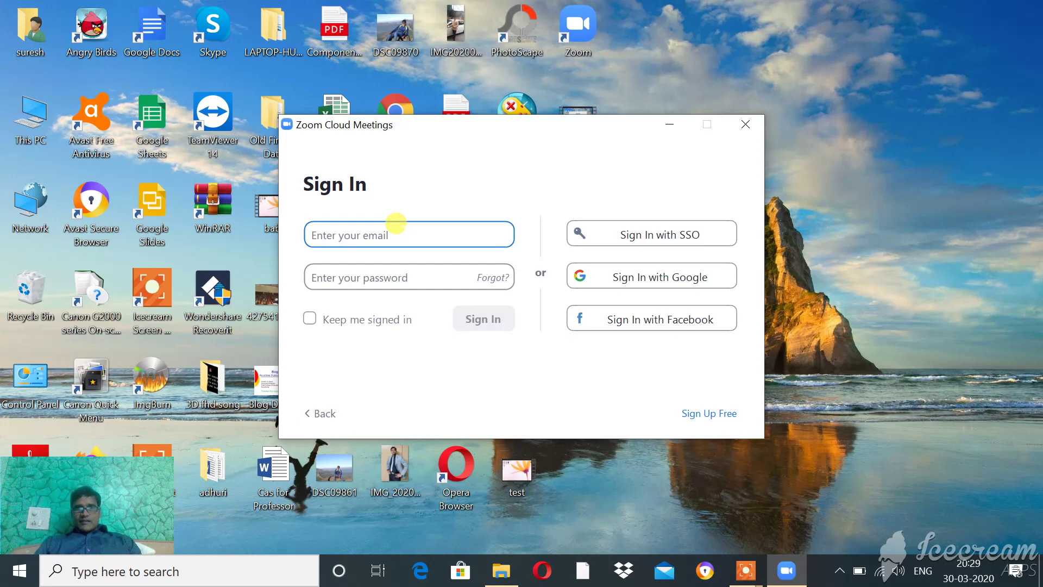
left_click(750, 574)
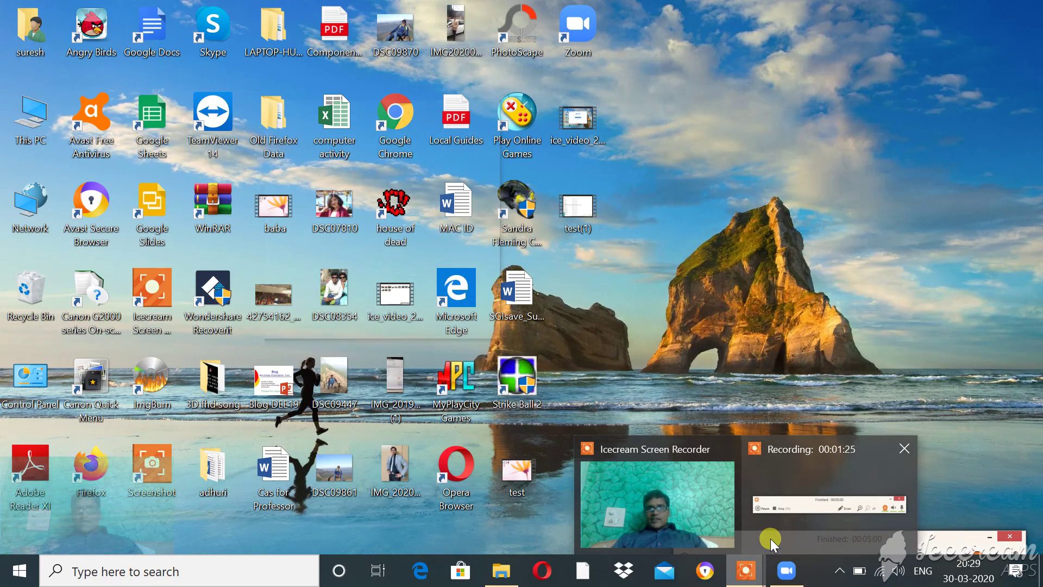
left_click(771, 539)
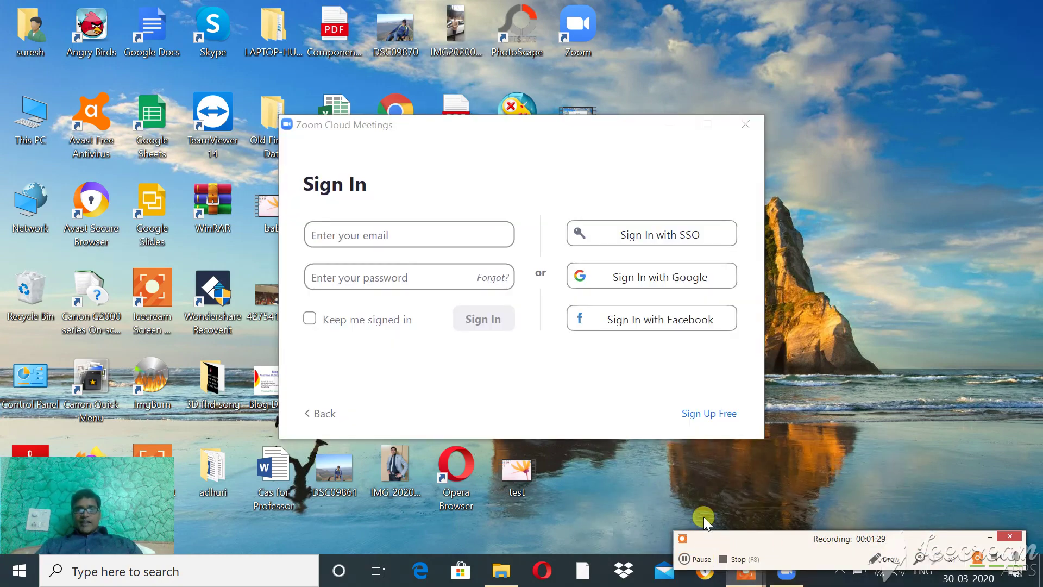
left_click(696, 563)
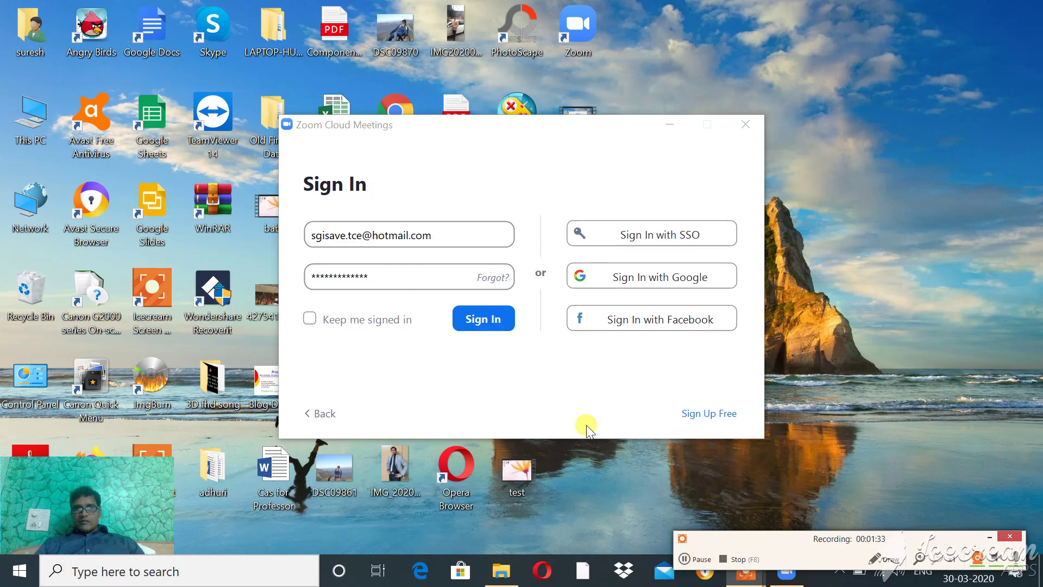
left_click(480, 320)
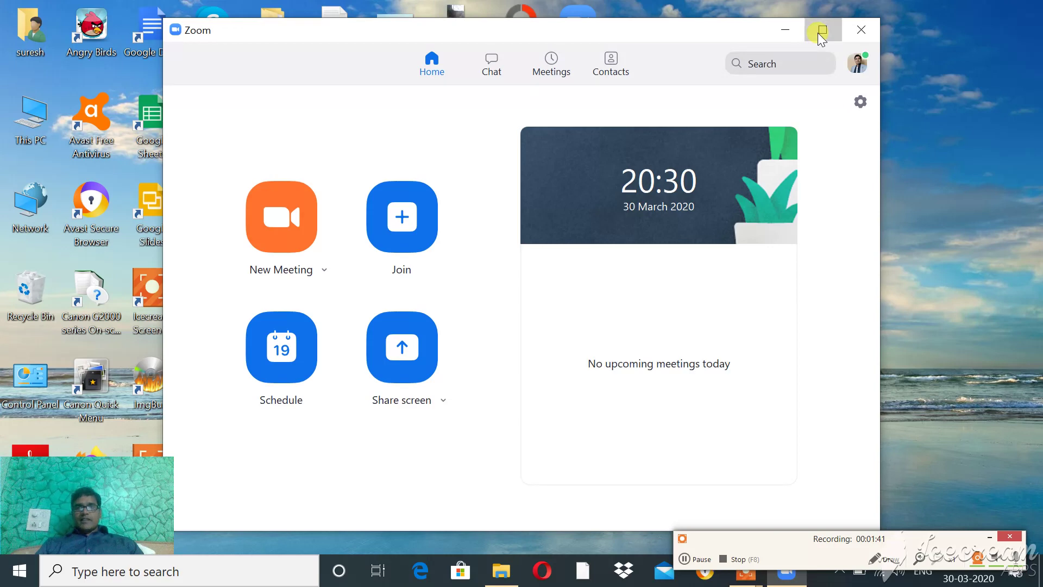
- Maximize the Zoom Home window to full screen
left_click(818, 33)
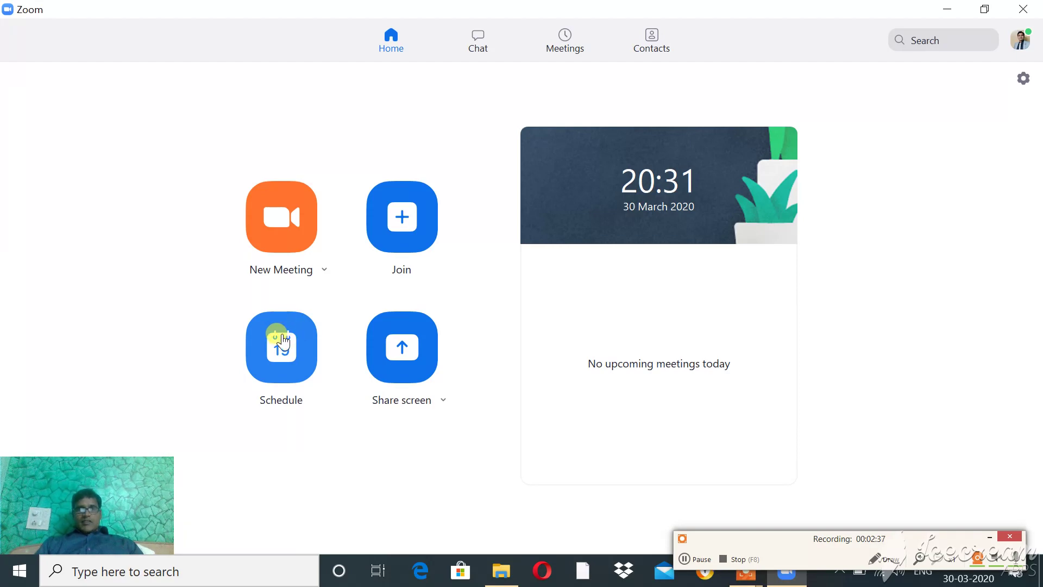
- Begin a new scheduled meeting, retitle it 'Geography', and select the 21:00 start time's minutes
left_click(281, 339)
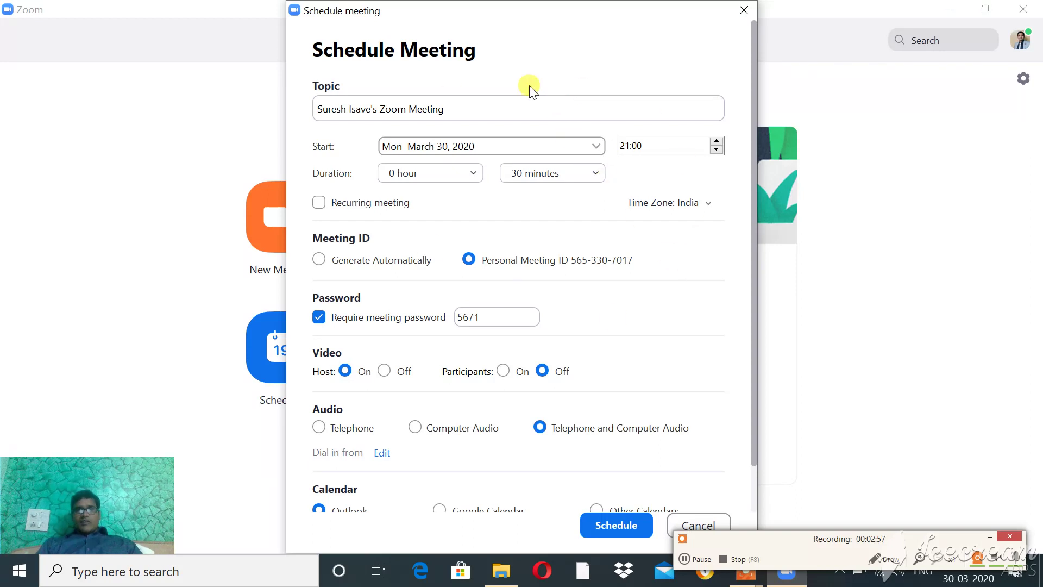
left_click(503, 115)
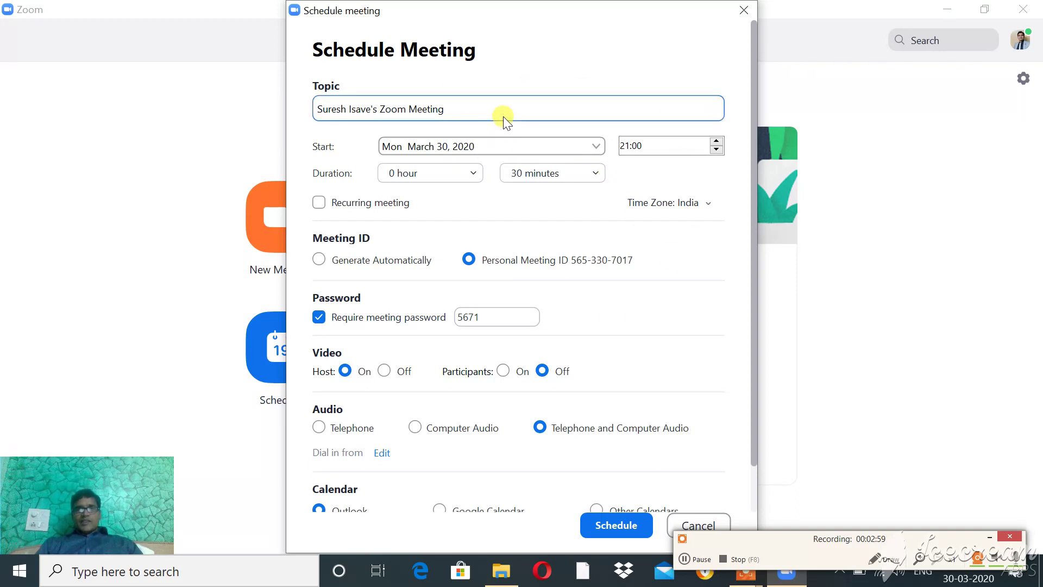
key("BackSpace")
key("BackSpace")
key("BackSpace")
key("BackSpace")
key("BackSpace")
key("BackSpace")
key("BackSpace")
key("BackSpace")
key("BackSpace")
key("BackSpace")
key("BackSpace")
key("BackSpace")
key("BackSpace")
key("BackSpace")
key("BackSpace")
key("BackSpace")
key("BackSpace")
key("BackSpace")
key("BackSpace")
key("BackSpace")
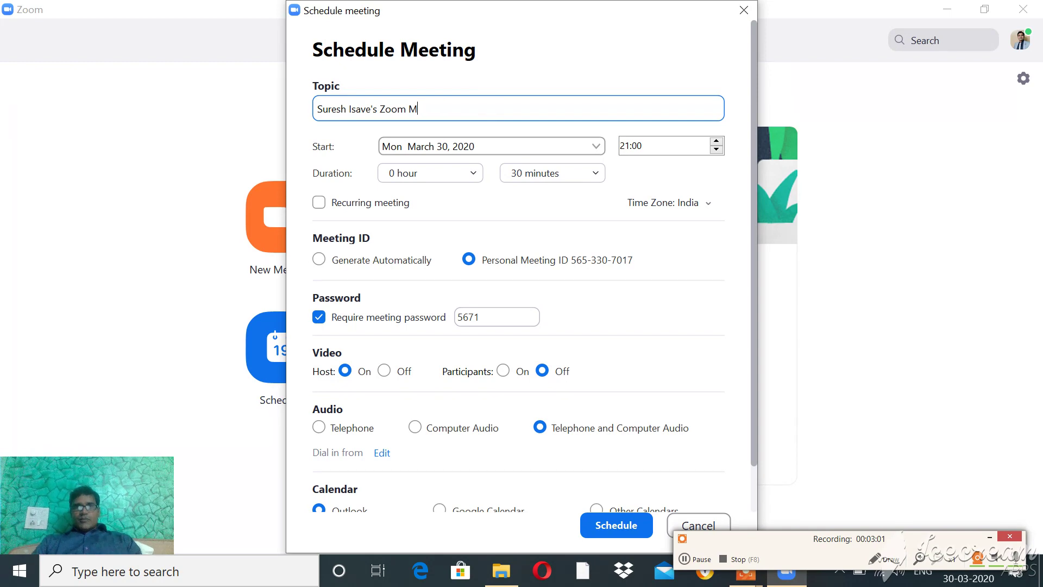
type("Ge")
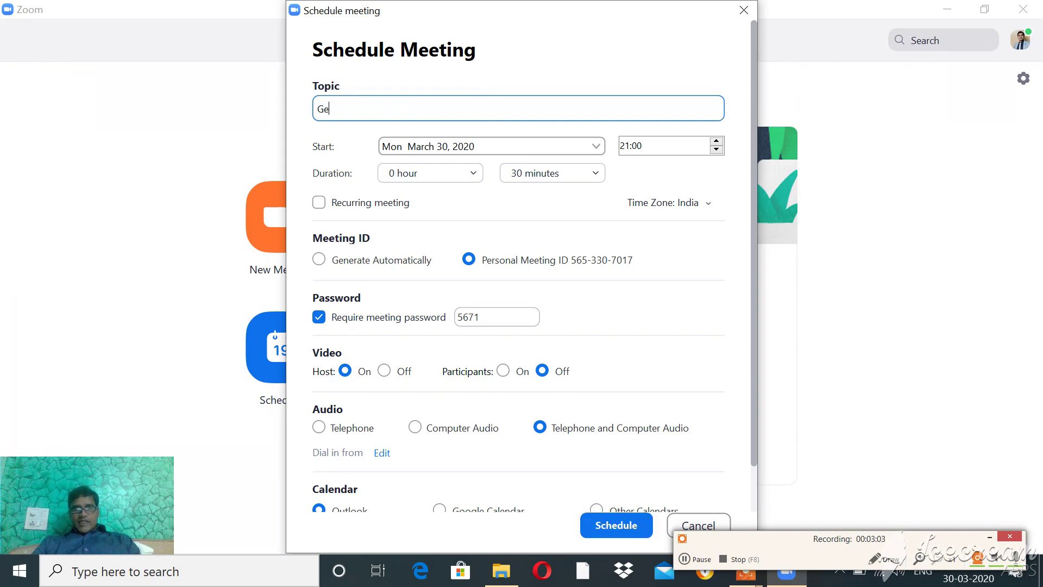
type("ography")
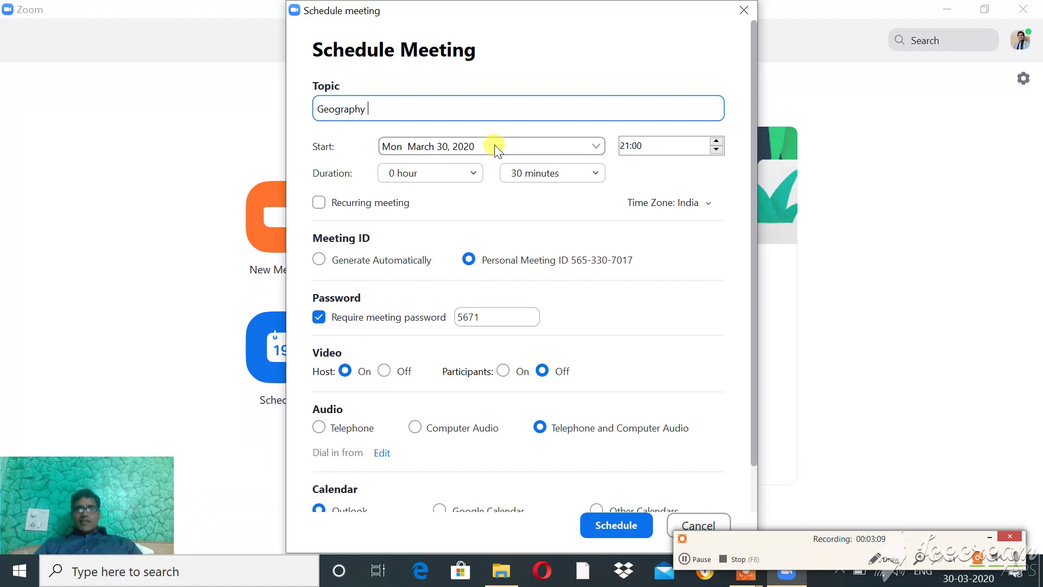
left_click(629, 147)
left_click(636, 147)
- Keep the Geography meeting non-recurring and schedule it for 30 March 2020, 21:00–21:30
left_click(318, 203)
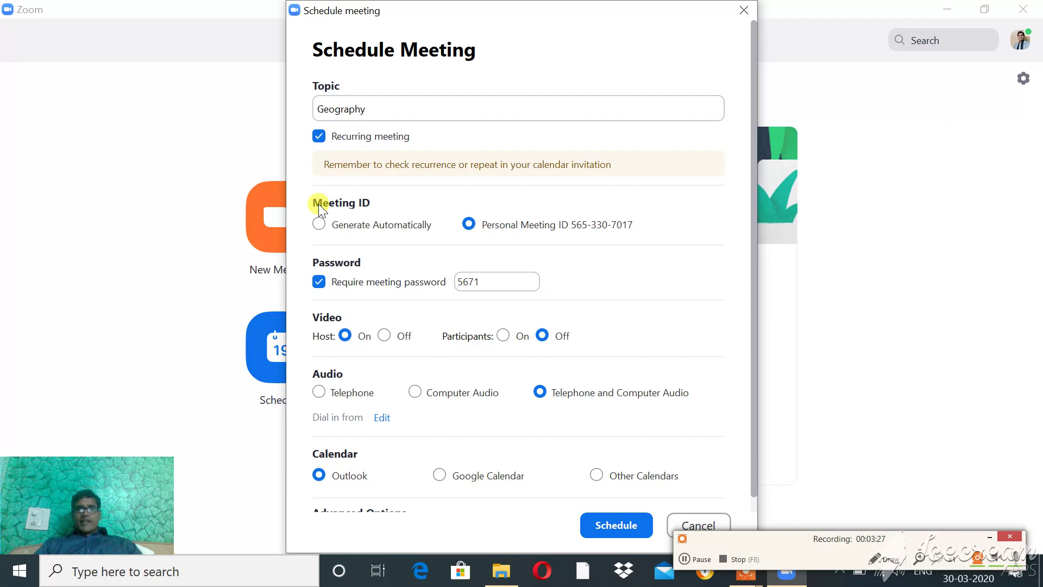
left_click(318, 136)
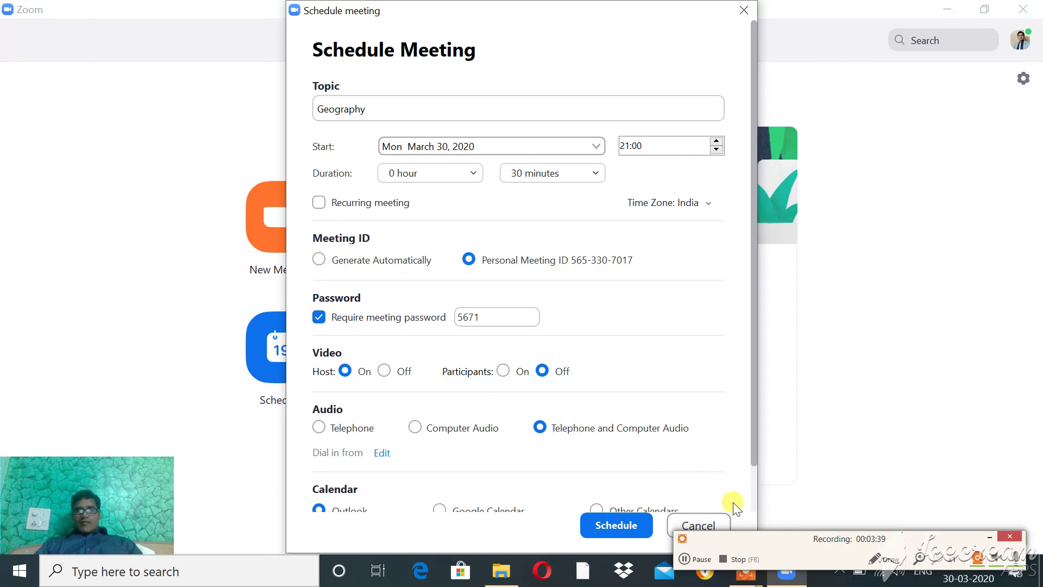
scroll(750, 506, "down", 2)
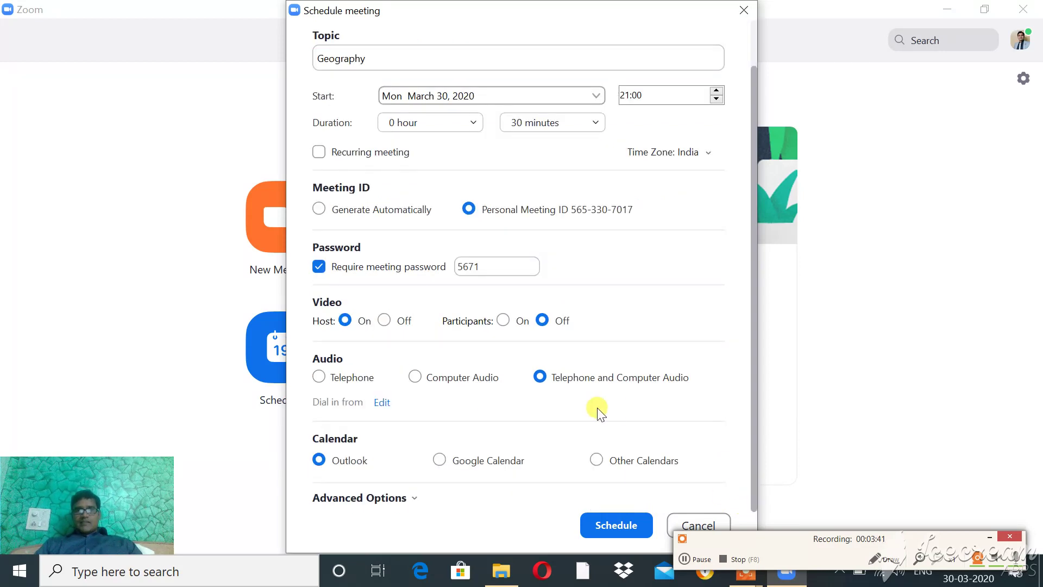
left_click(614, 524)
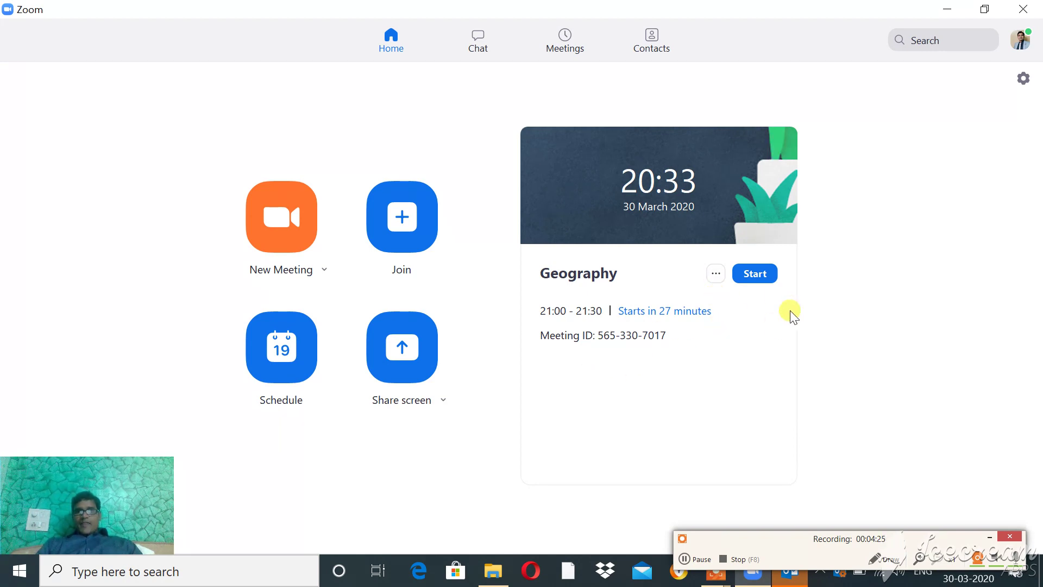
- Copy the Geography meeting's invitation from its card's options menu
left_click(717, 274)
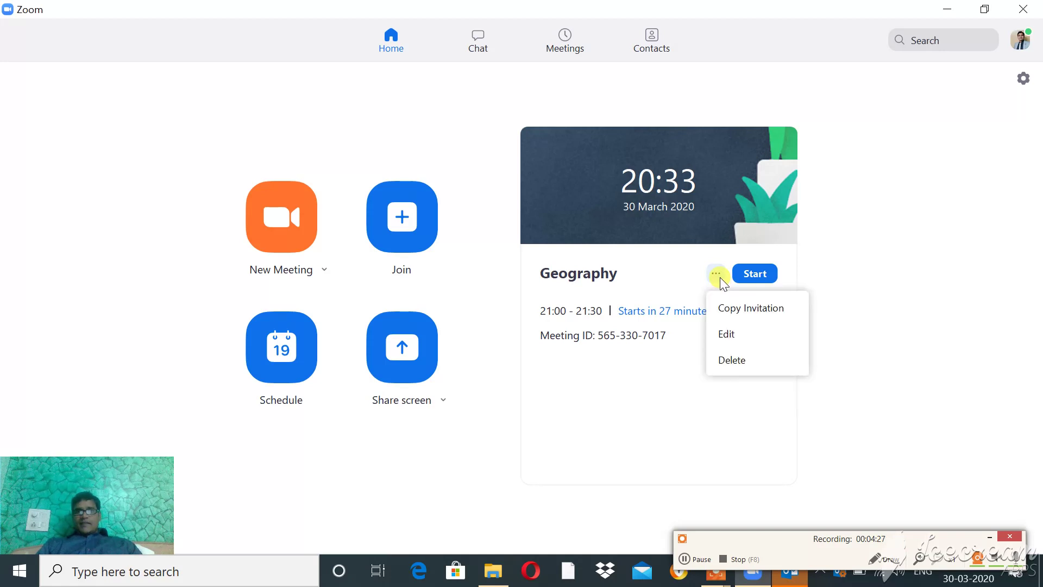
left_click(691, 435)
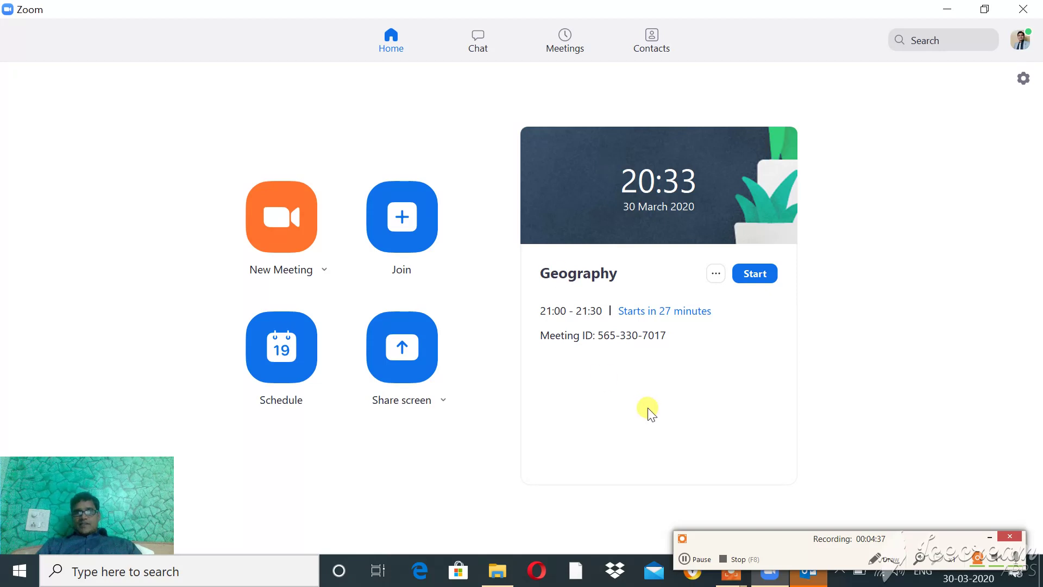
left_click(689, 556)
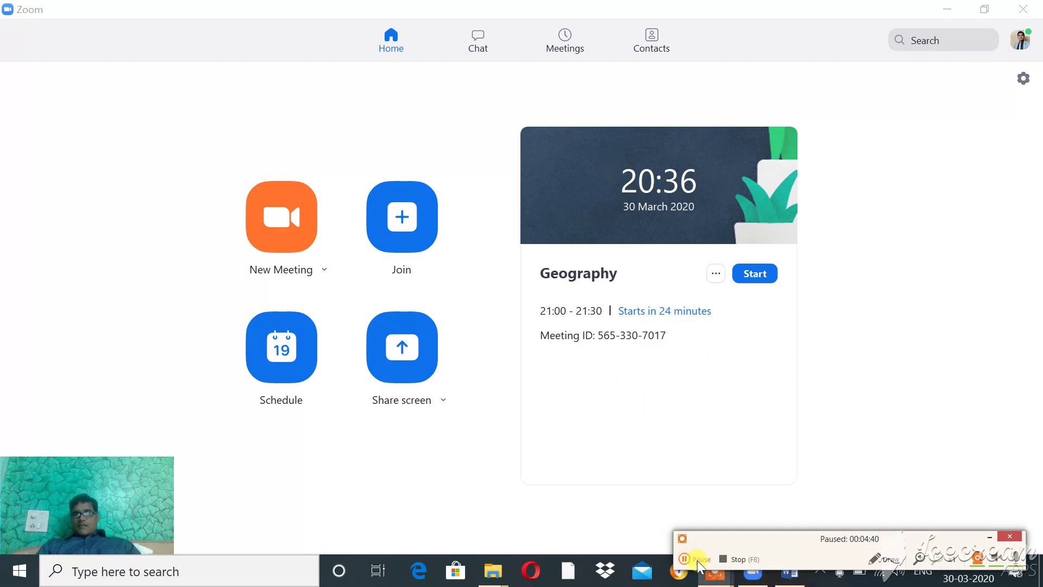
left_click(696, 559)
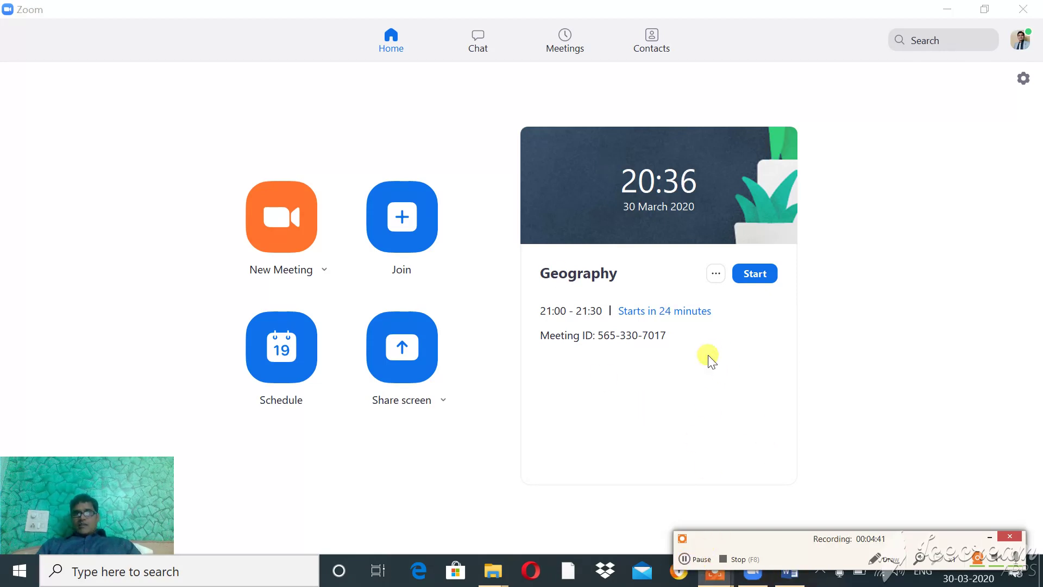
left_click(716, 275)
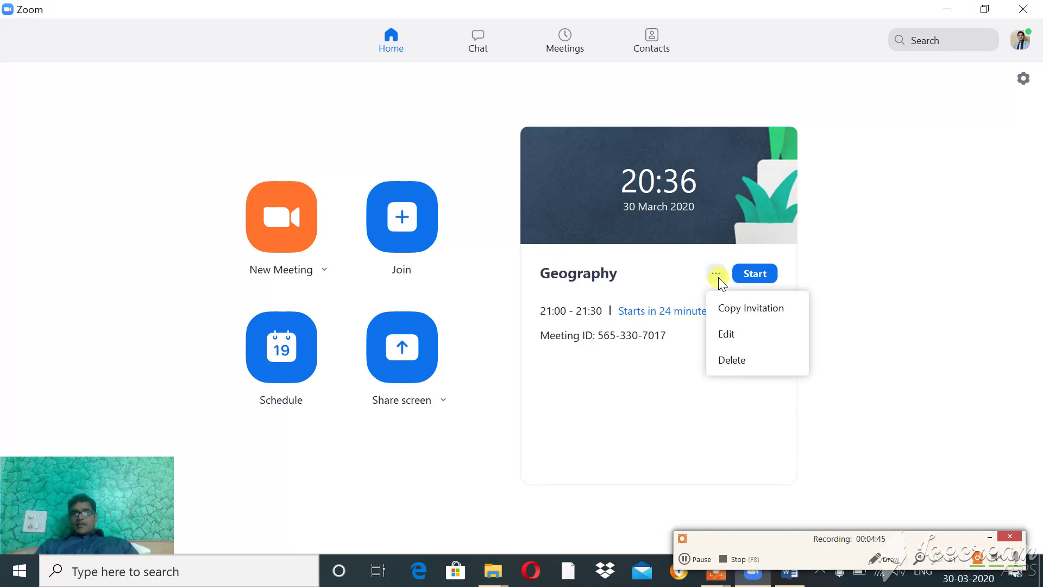
left_click(727, 309)
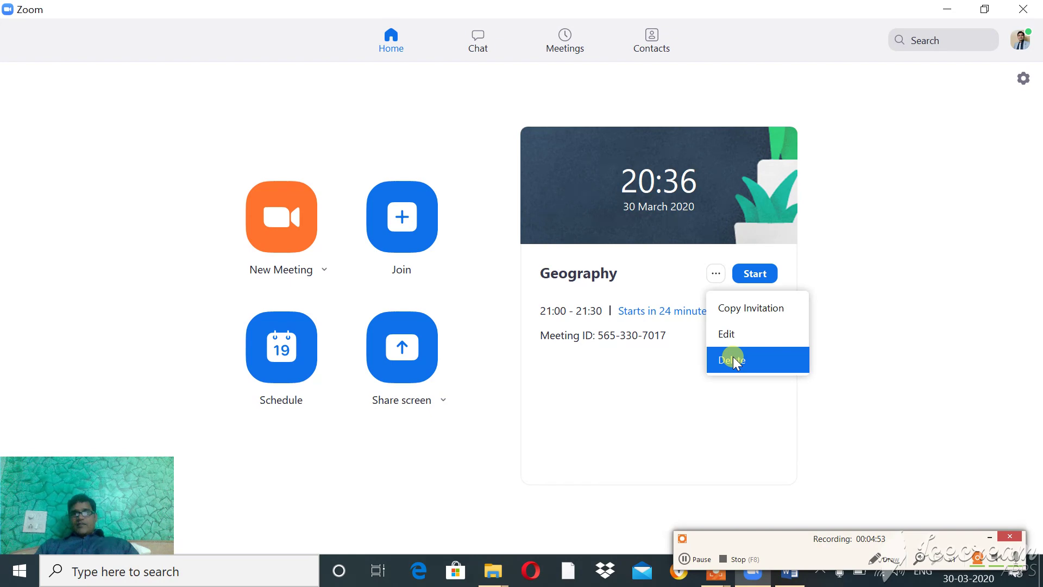
left_click(733, 308)
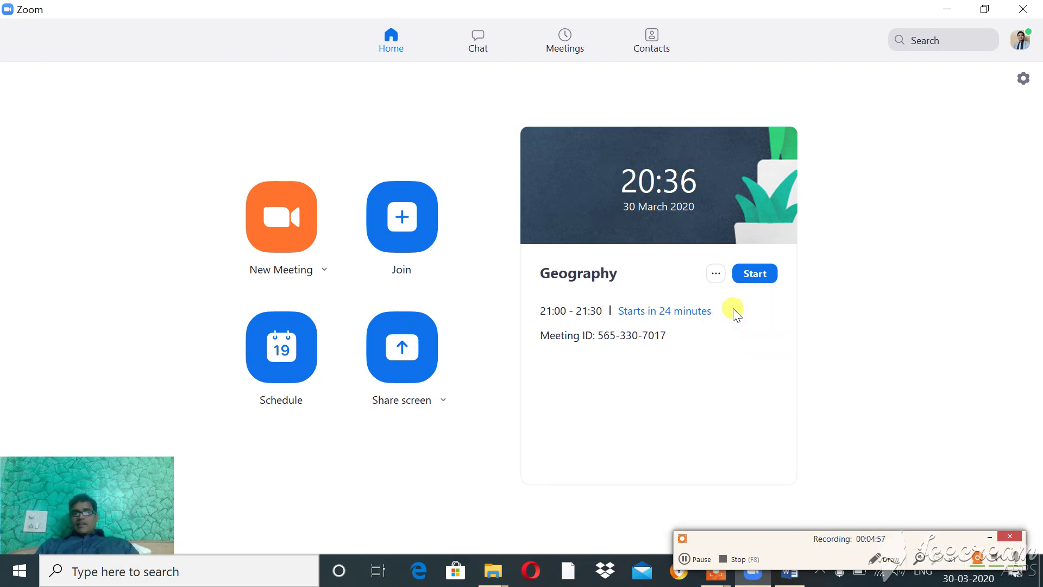